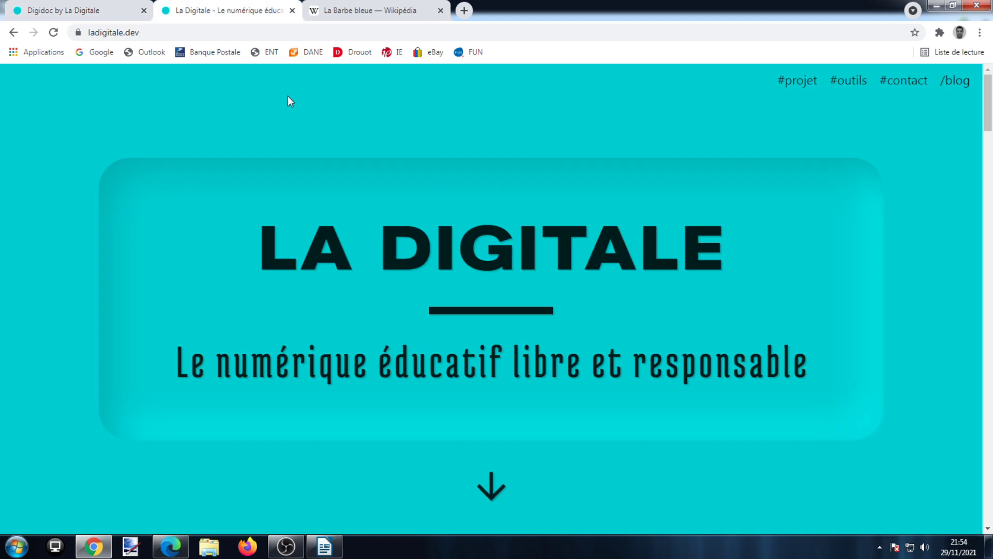
# - Open the DIGIDOC tool from La Digitale's online applications and close the homepage tab
pyautogui.scroll(-20, 468, 279)
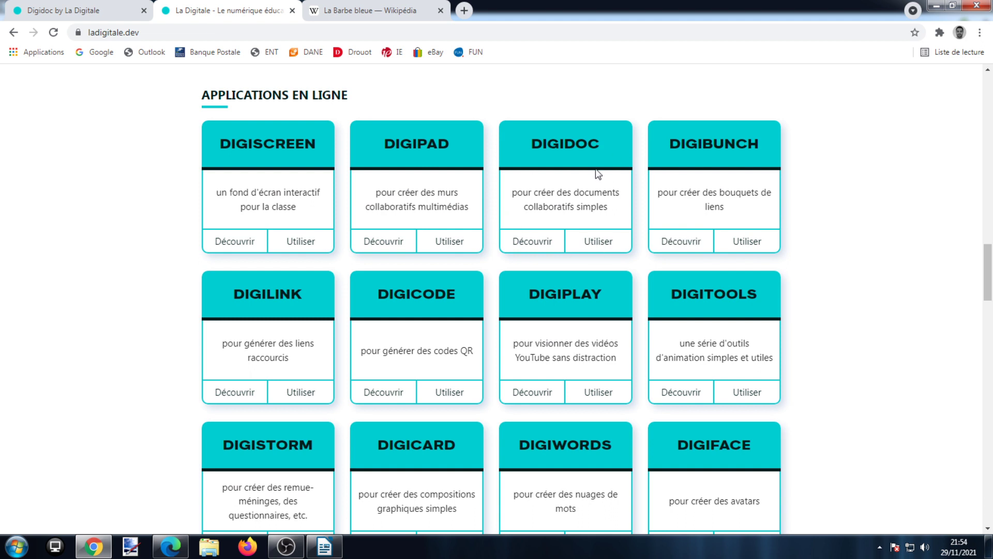
pyautogui.click(595, 240)
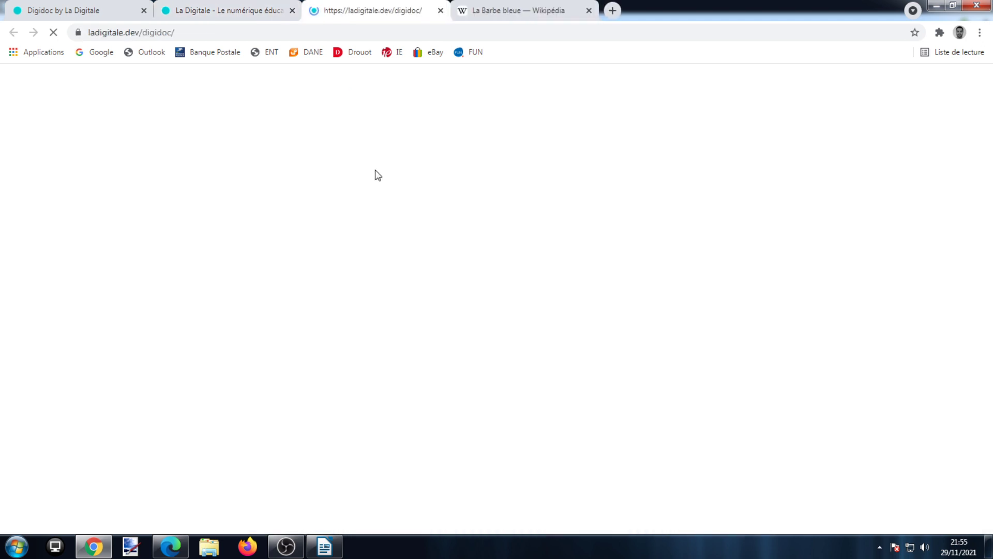
pyautogui.click(293, 10)
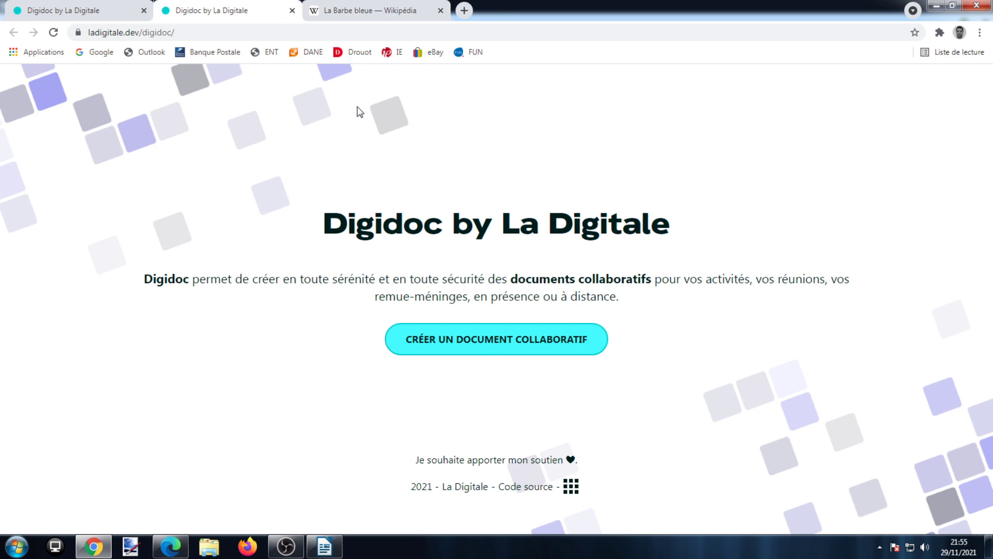
# - Create a new collaborative document and enter your author display name
pyautogui.click(467, 341)
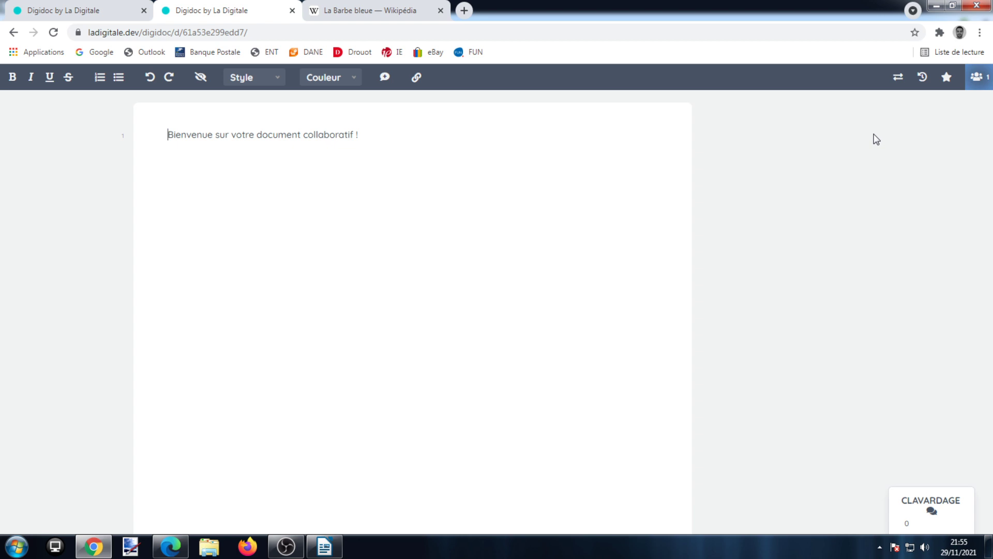
pyautogui.click(978, 80)
pyautogui.doubleClick(908, 117)
pyautogui.write('Paul')
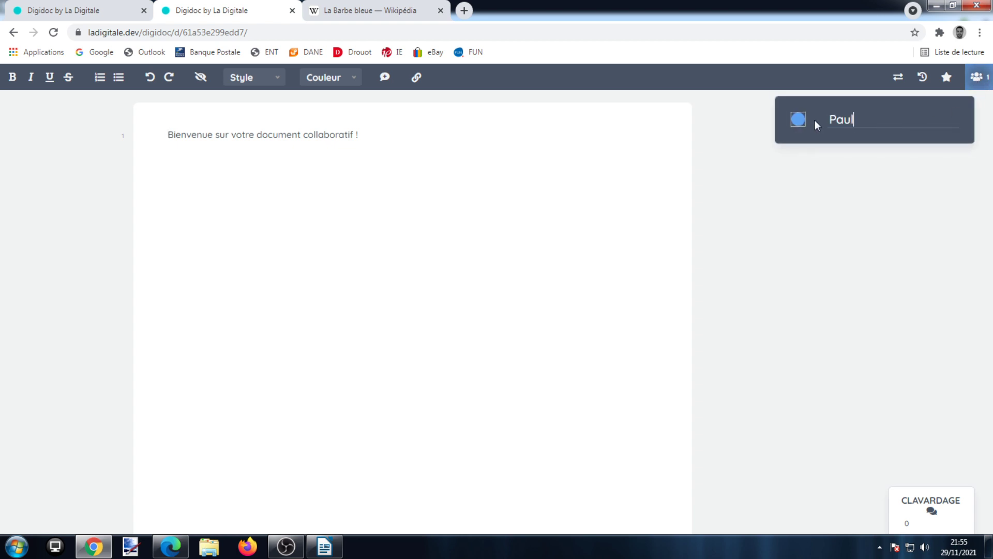
# - Set your author colour to light blue on the colour wheel and save it
pyautogui.click(798, 123)
pyautogui.moveTo(644, 230); pyautogui.dragTo(653, 232)
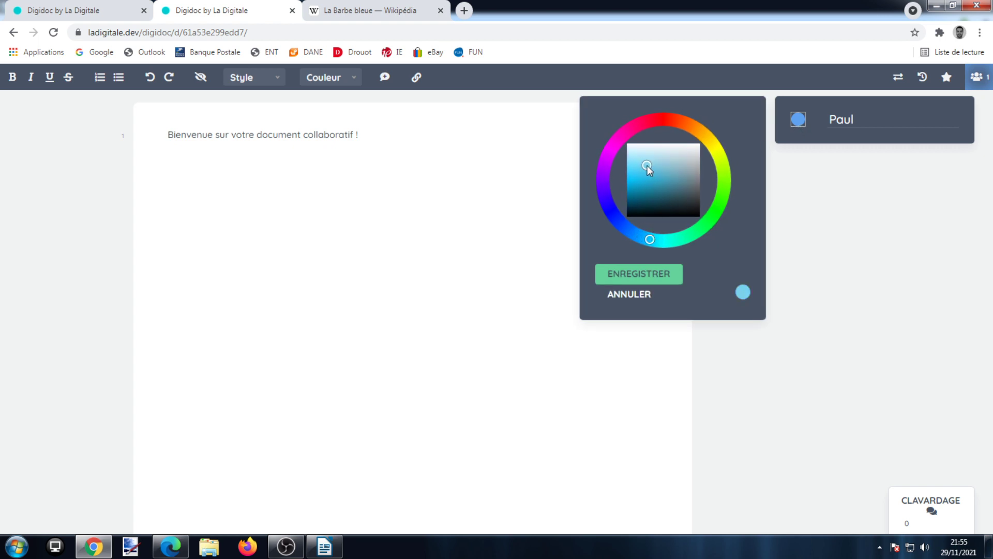
pyautogui.click(650, 274)
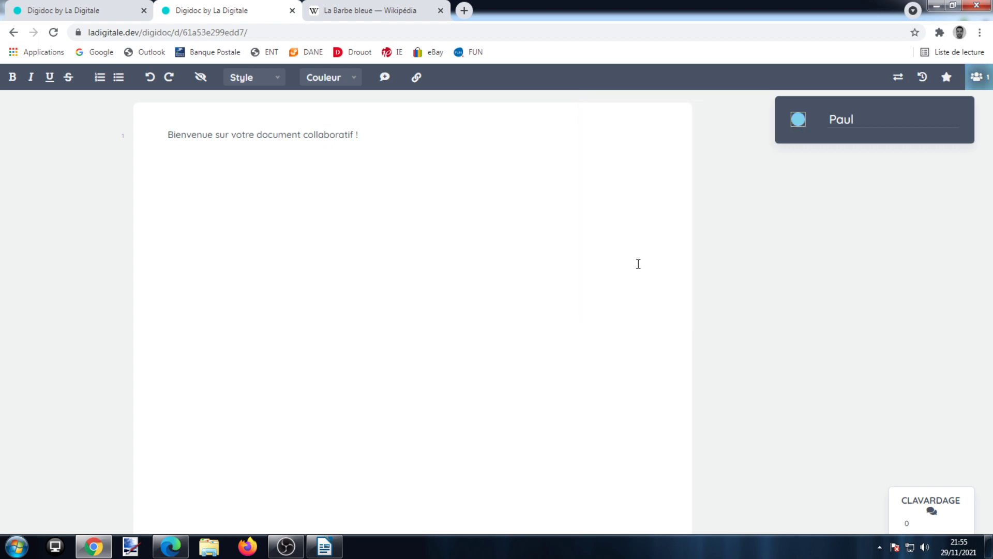
pyautogui.moveTo(357, 135); pyautogui.dragTo(65, 136)
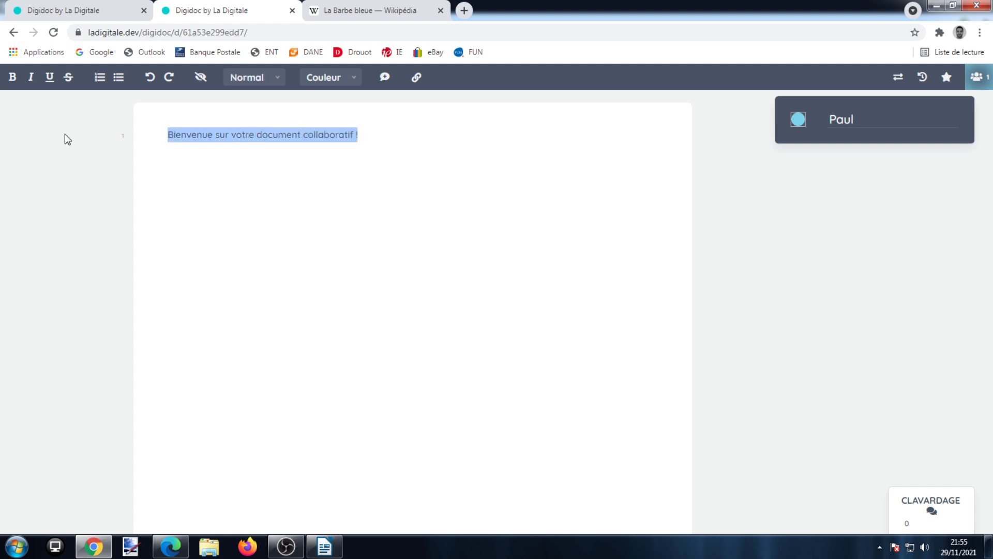
# - Type the title 'Rédaction d'une nouvelle :' and a sentence proposing a modern Barbe bleu with heroine Jade
pyautogui.write('Rédaction')
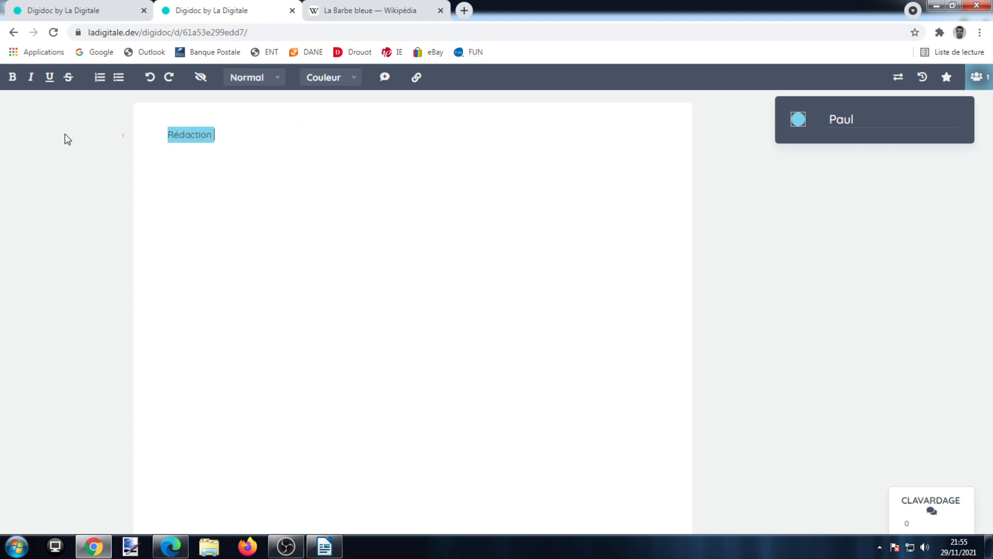
pyautogui.write(" d'une nouve")
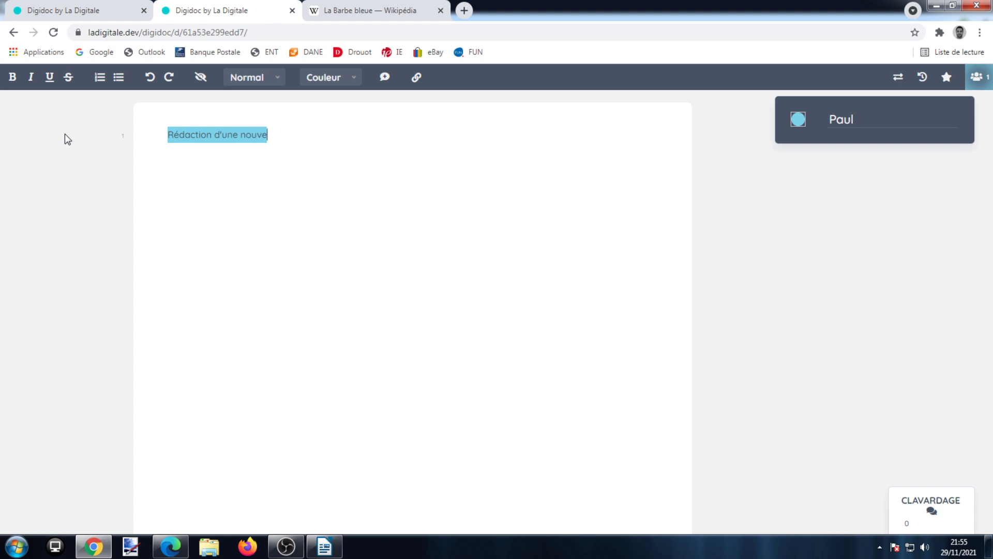
pyautogui.write('lle :  Je propose une inspt')
pyautogui.press('BackSpace')
pyautogui.write('iration modenrn')
pyautogui.press('BackSpace')
pyautogui.press('BackSpace')
pyautogui.press('BackSpace')
pyautogui.write('rne de Barbe bleu avec une héroïne nommée Jade')
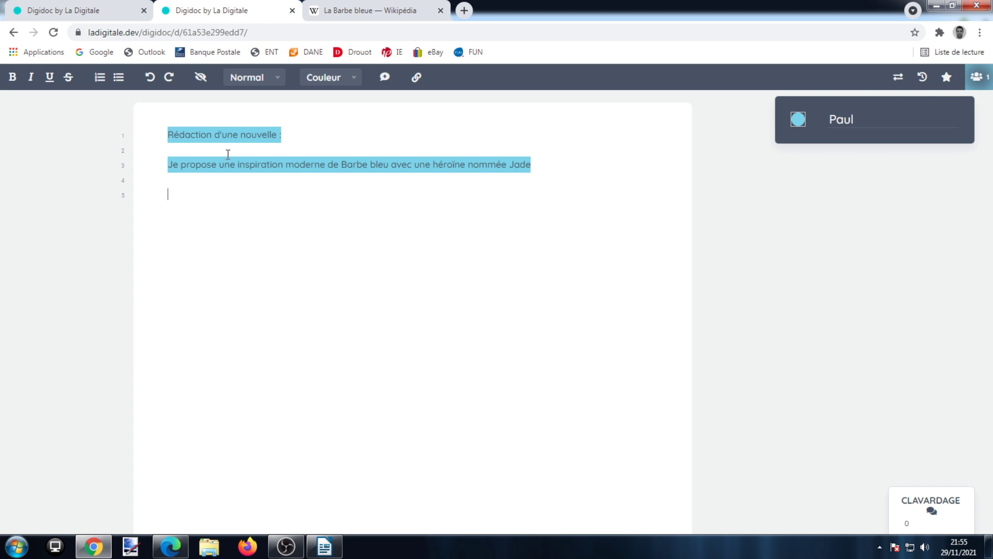
# - Remove the author colour highlighting from the first three lines
pyautogui.moveTo(546, 162); pyautogui.dragTo(150, 122)
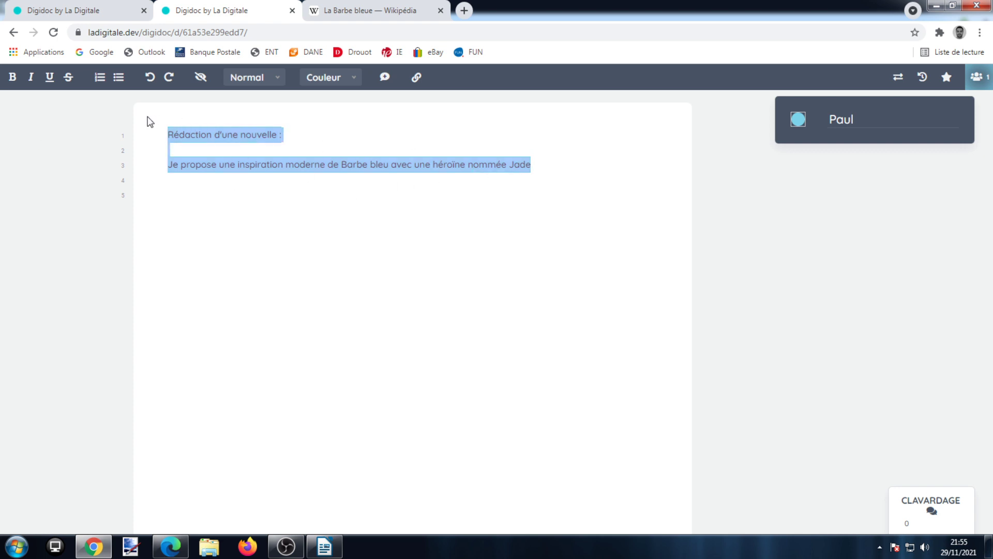
pyautogui.click(200, 83)
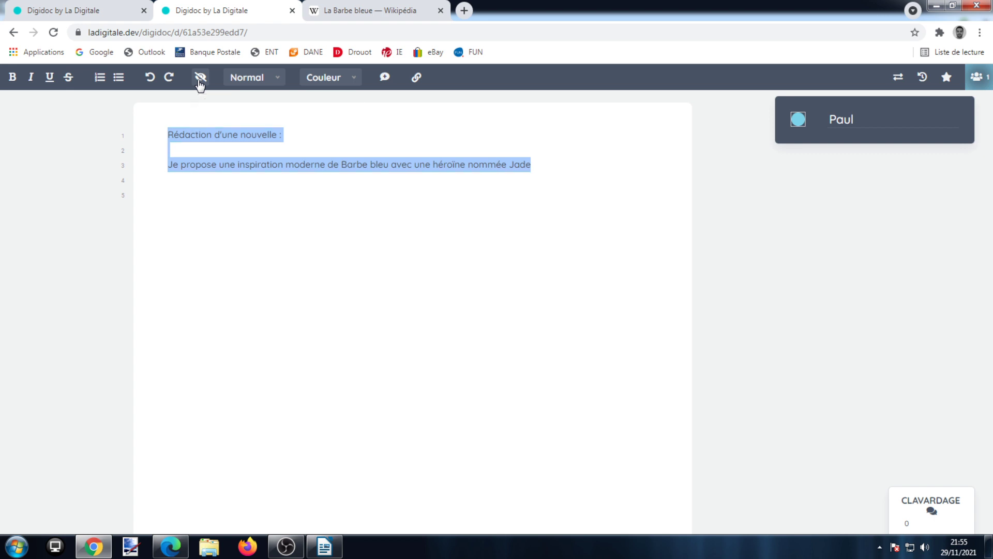
pyautogui.click(313, 196)
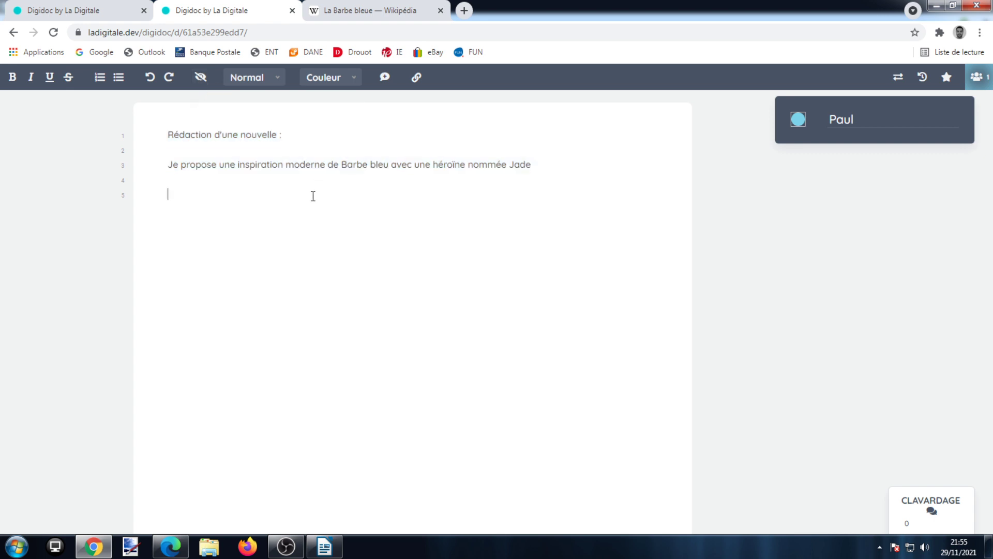
# - Make the title 'Rédaction d'une nouvelle :' bold, underlined and blue
pyautogui.moveTo(294, 135); pyautogui.dragTo(133, 133)
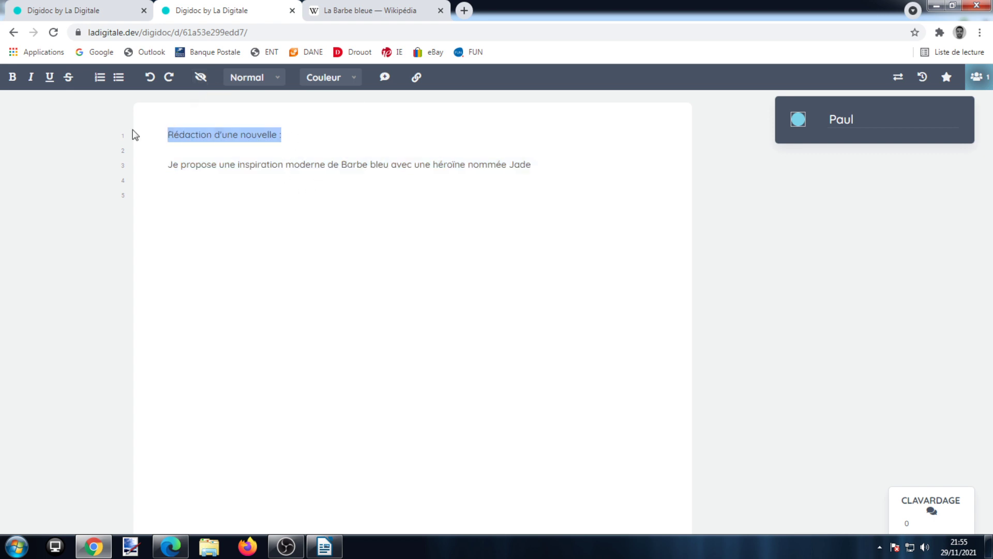
pyautogui.click(12, 77)
pyautogui.click(49, 77)
pyautogui.click(338, 82)
pyautogui.click(326, 164)
pyautogui.click(537, 219)
pyautogui.click(558, 170)
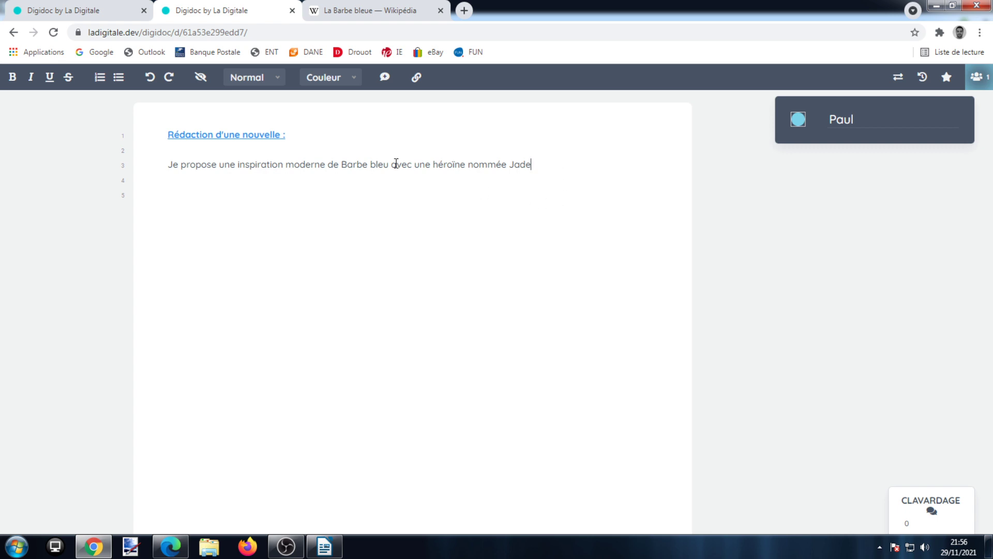
# - Copy the address of the La Barbe bleue Wikipedia article
pyautogui.moveTo(392, 165); pyautogui.dragTo(344, 168)
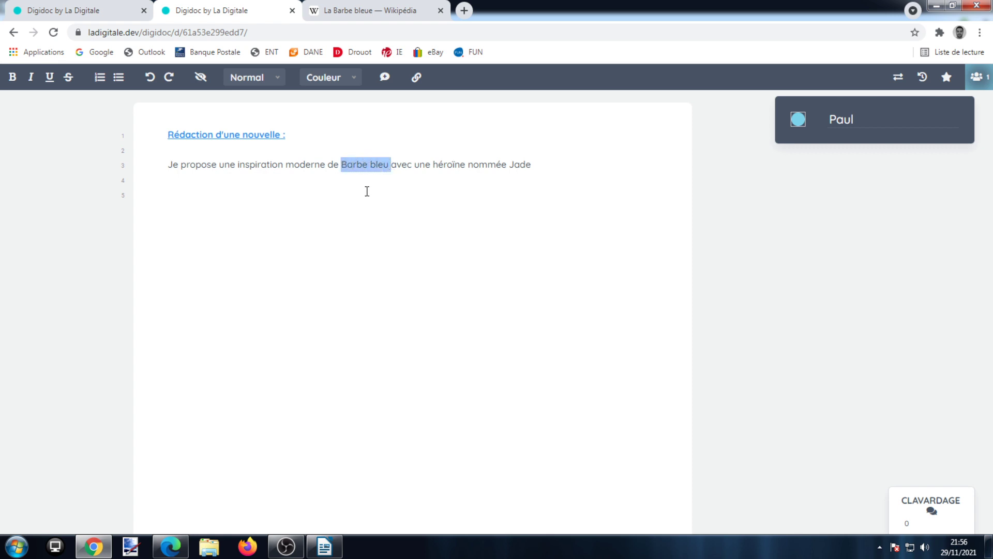
pyautogui.click(357, 10)
pyautogui.rightClick(195, 33)
pyautogui.click(244, 83)
pyautogui.click(235, 11)
# - Link 'Barbe bleu' to the copied Wikipedia address, then test the link and close its tab
pyautogui.click(395, 164)
pyautogui.moveTo(389, 164); pyautogui.dragTo(344, 162)
pyautogui.click(417, 77)
pyautogui.rightClick(450, 125)
pyautogui.click(460, 203)
pyautogui.click(545, 121)
pyautogui.click(429, 253)
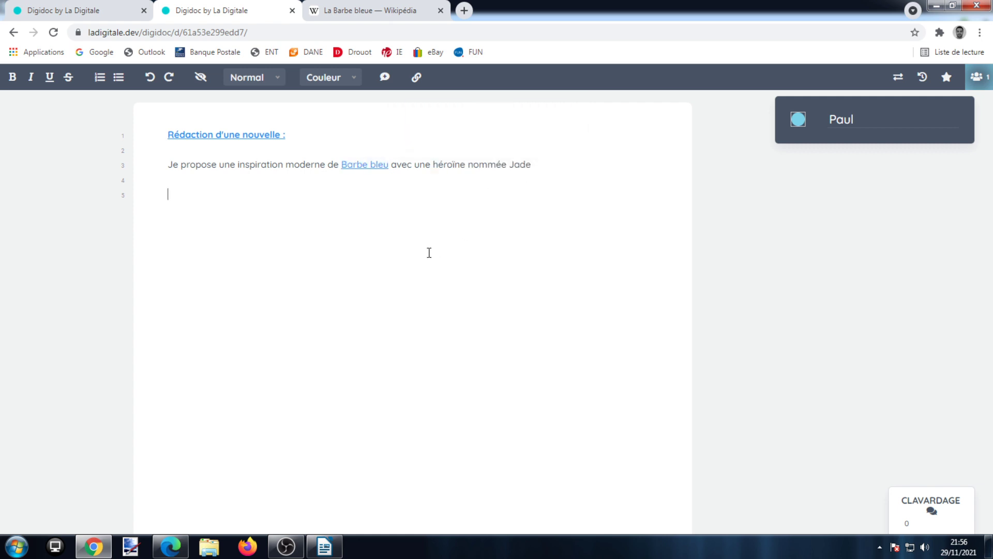
pyautogui.click(365, 165)
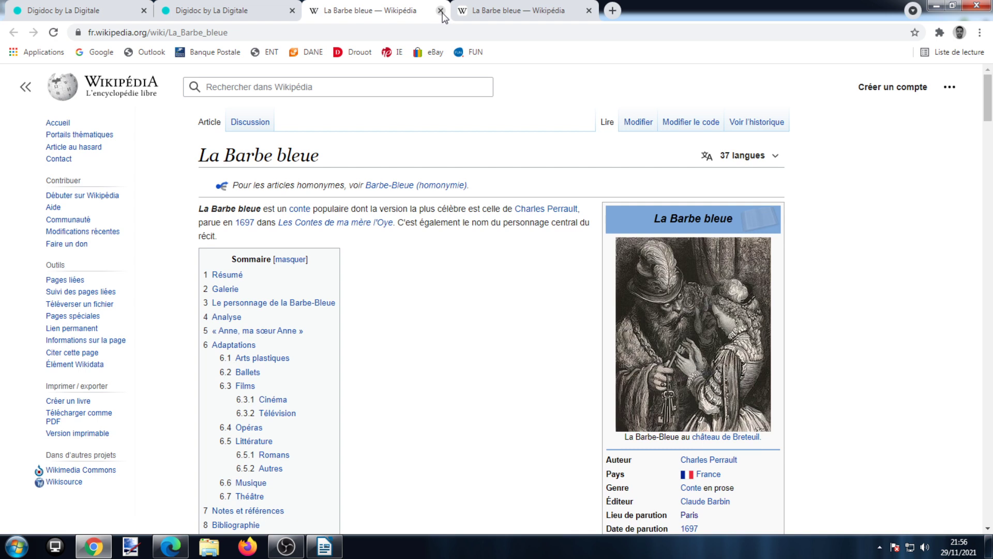
pyautogui.click(440, 11)
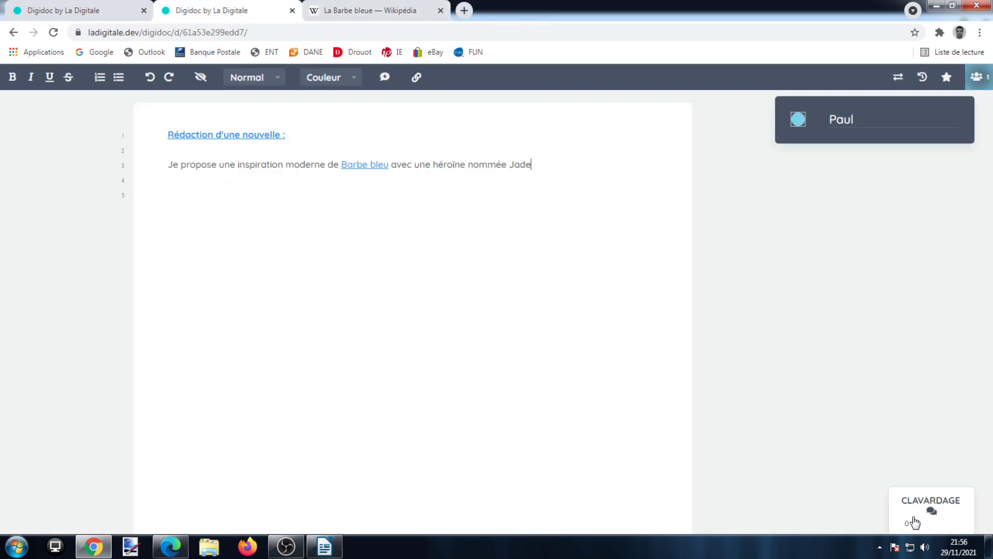
# - Send a chat message asking the collaborator what they think of the proposal
pyautogui.click(915, 521)
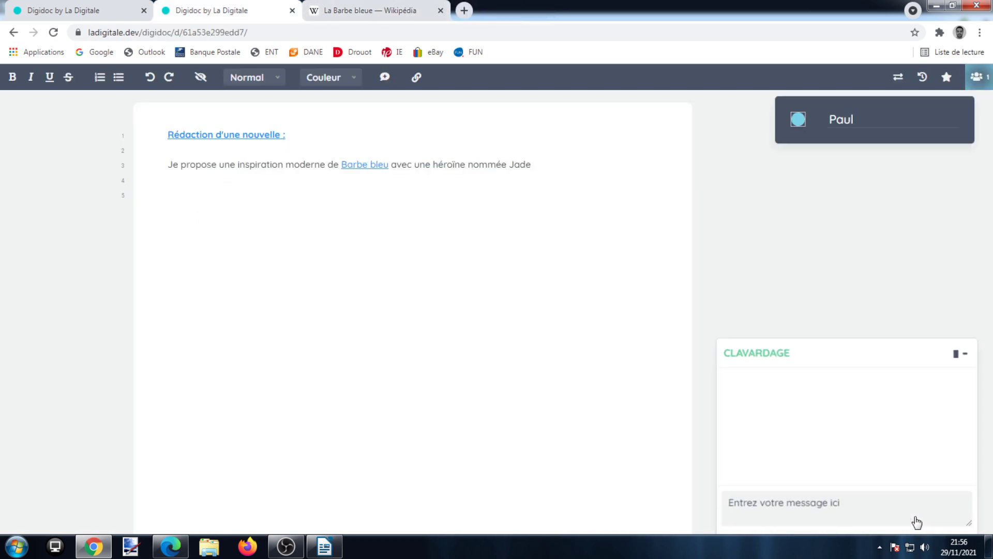
pyautogui.click(838, 508)
pyautogui.write("Tom t'en ps")
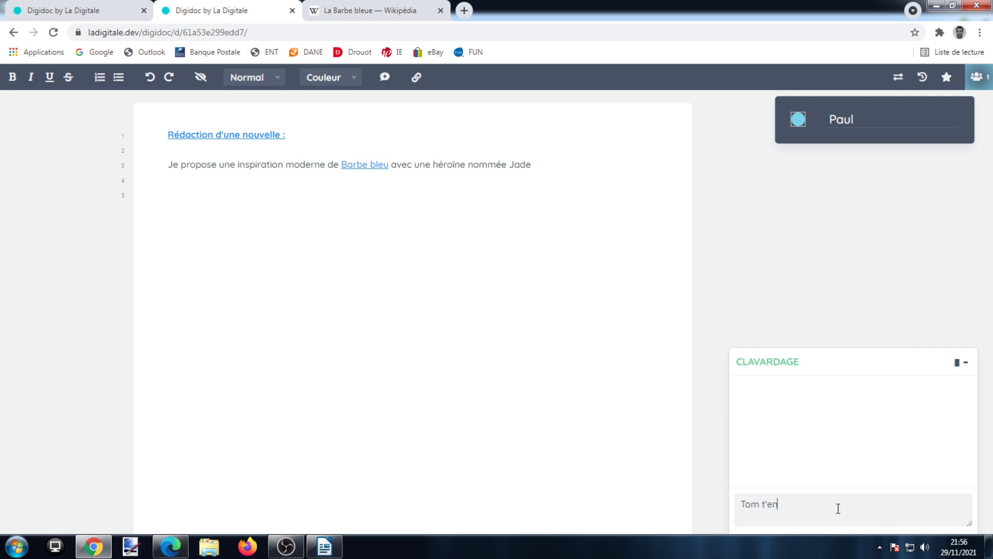
pyautogui.write('en')
pyautogui.press('BackSpace')
pyautogui.press('BackSpace')
pyautogui.press('BackSpace')
pyautogui.write('enses quoi ?')
pyautogui.press('Return')
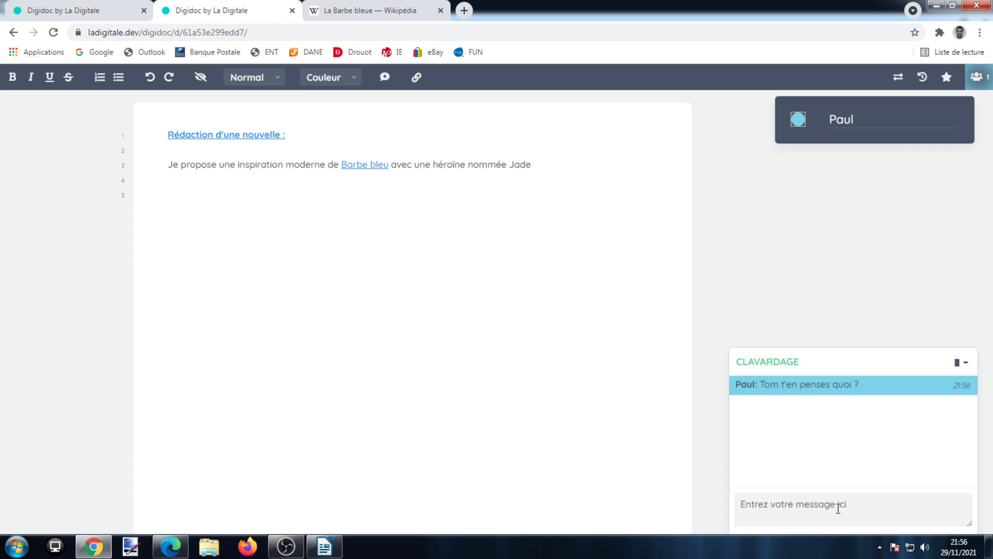
pyautogui.click(206, 33)
pyautogui.hotkey('ctrl', 'c')
# - Copy the Digidoc document's address and paste it as a link in LibreOffice Writer
pyautogui.rightClick(208, 35)
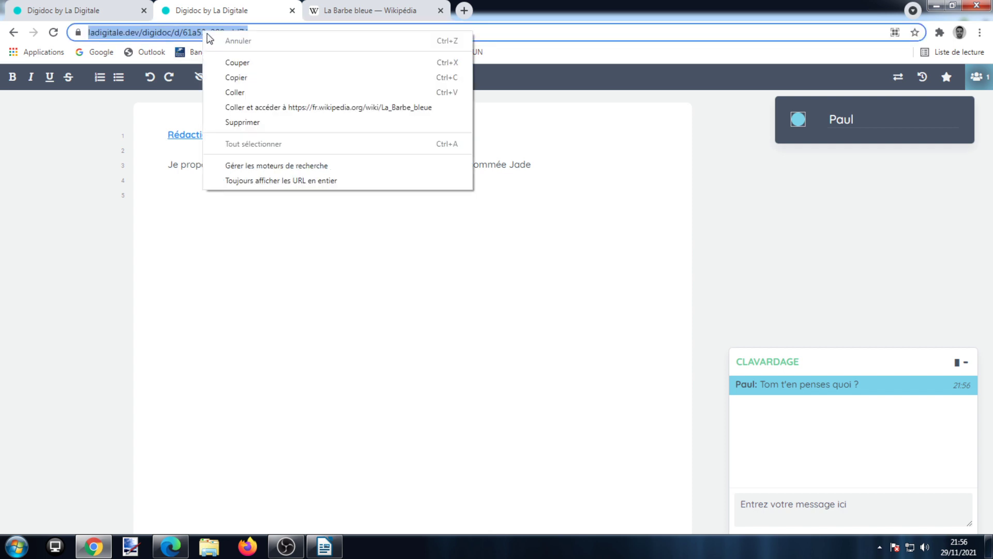
pyautogui.click(235, 82)
pyautogui.click(323, 547)
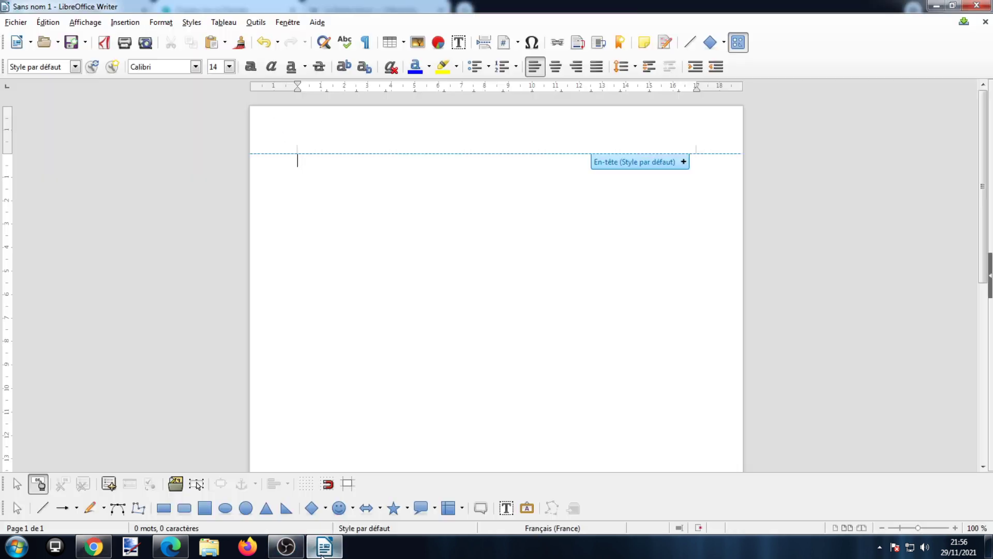
pyautogui.rightClick(352, 179)
pyautogui.click(382, 213)
pyautogui.press('Return')
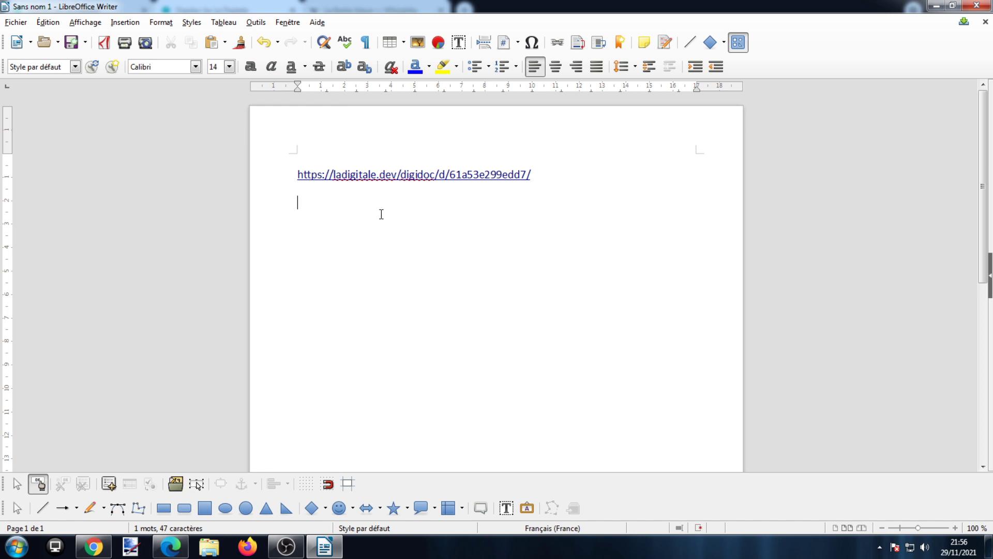
pyautogui.click(163, 553)
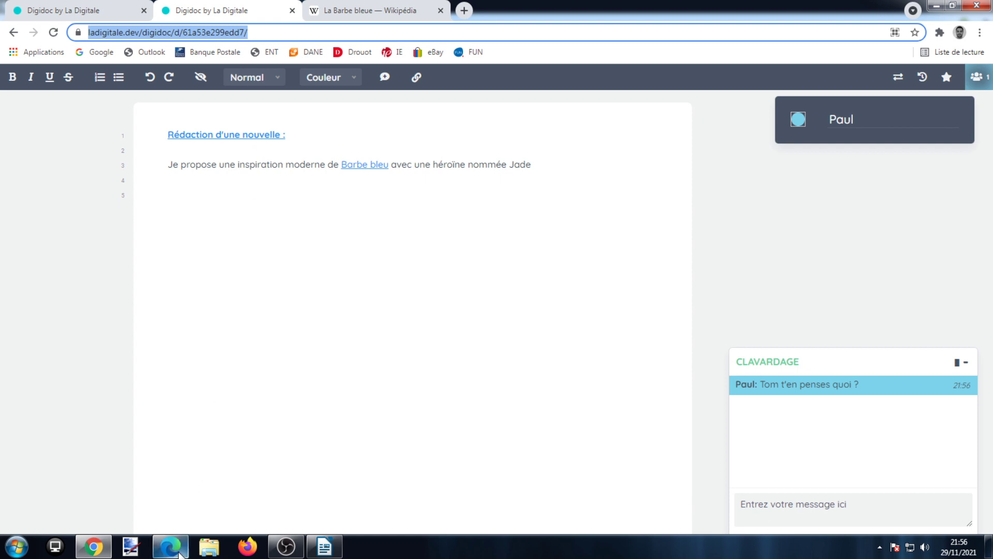
# - Open the same Digidoc address in the second browser
pyautogui.click(181, 552)
pyautogui.click(186, 33)
pyautogui.rightClick(186, 35)
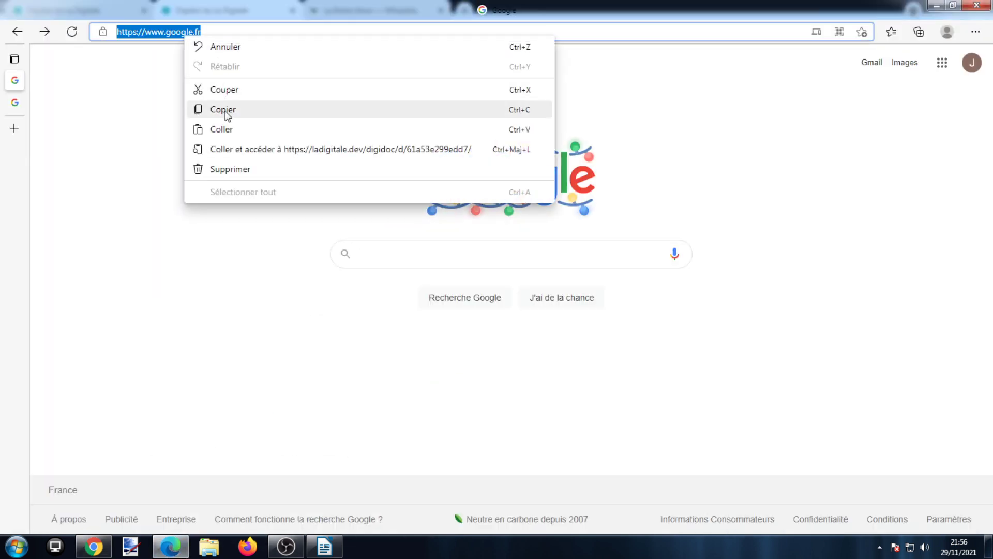
pyautogui.click(227, 131)
pyautogui.press('Return')
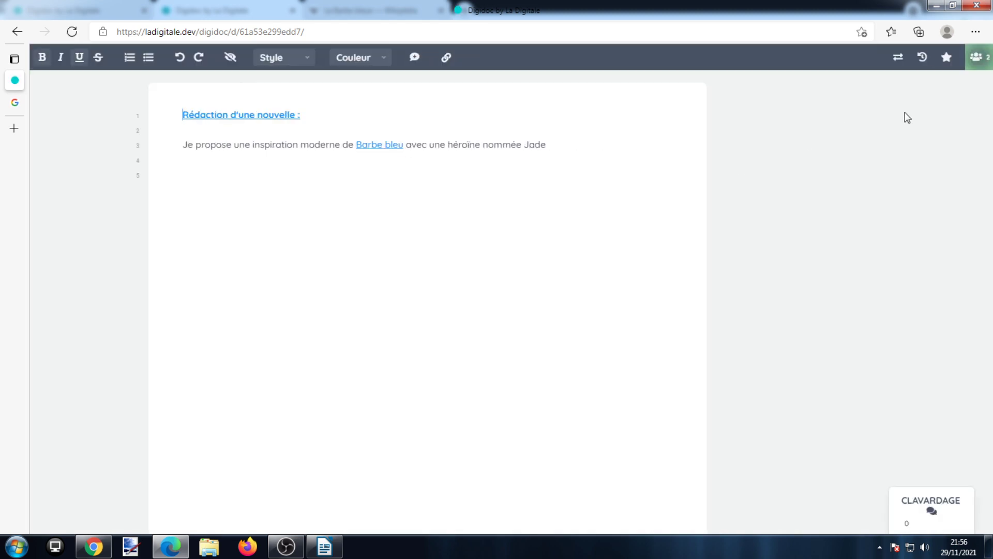
# - Give the second-browser participant a new display name and a light pink user colour
pyautogui.click(977, 57)
pyautogui.doubleClick(881, 99)
pyautogui.write('Tom')
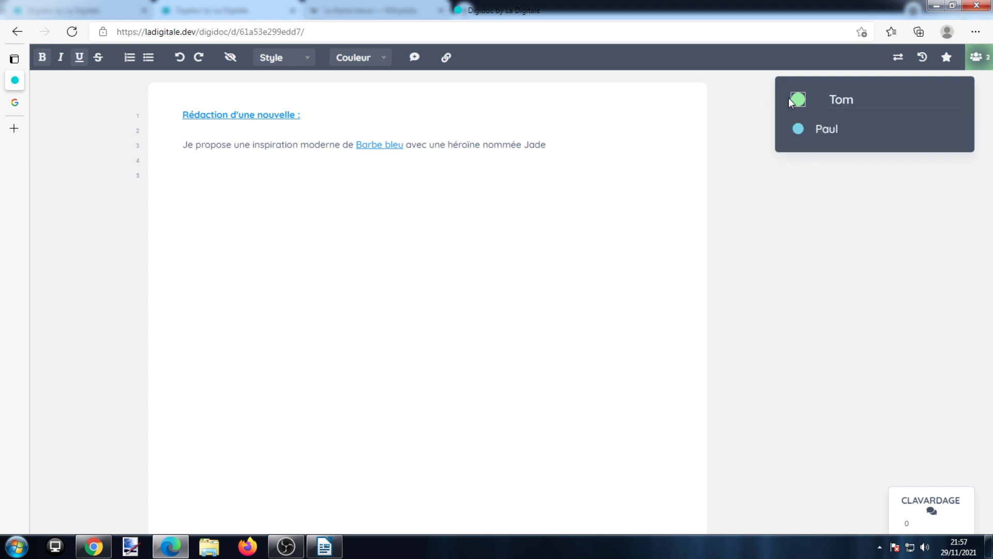
pyautogui.click(791, 99)
pyautogui.click(611, 134)
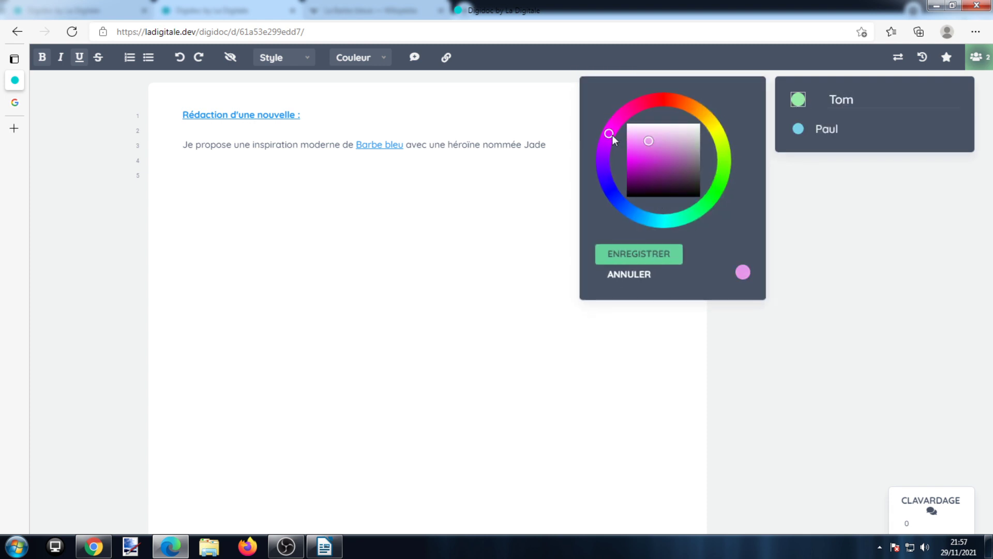
pyautogui.moveTo(649, 146); pyautogui.dragTo(654, 133)
pyautogui.click(651, 258)
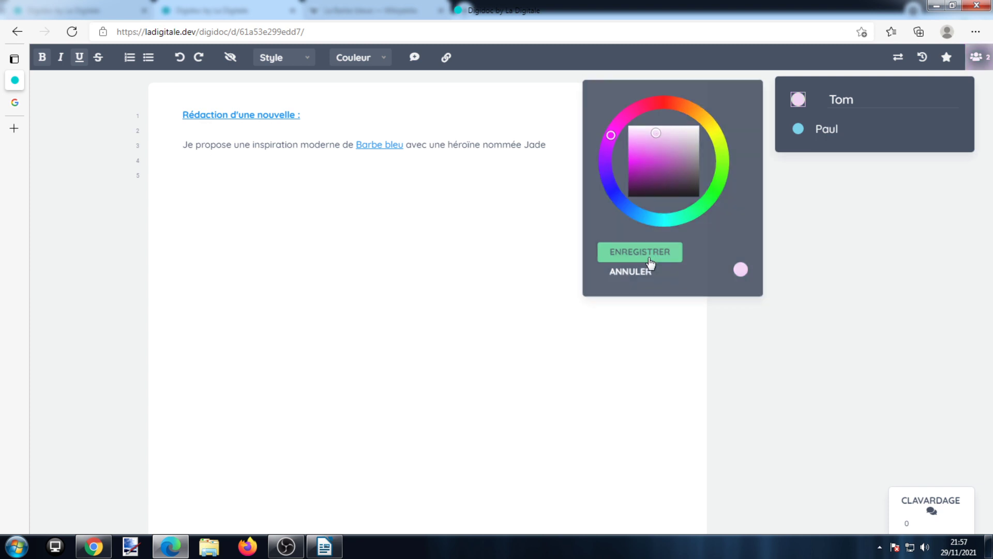
pyautogui.click(577, 168)
# - Reply 'OK, je regarde' in the document chat
pyautogui.click(932, 514)
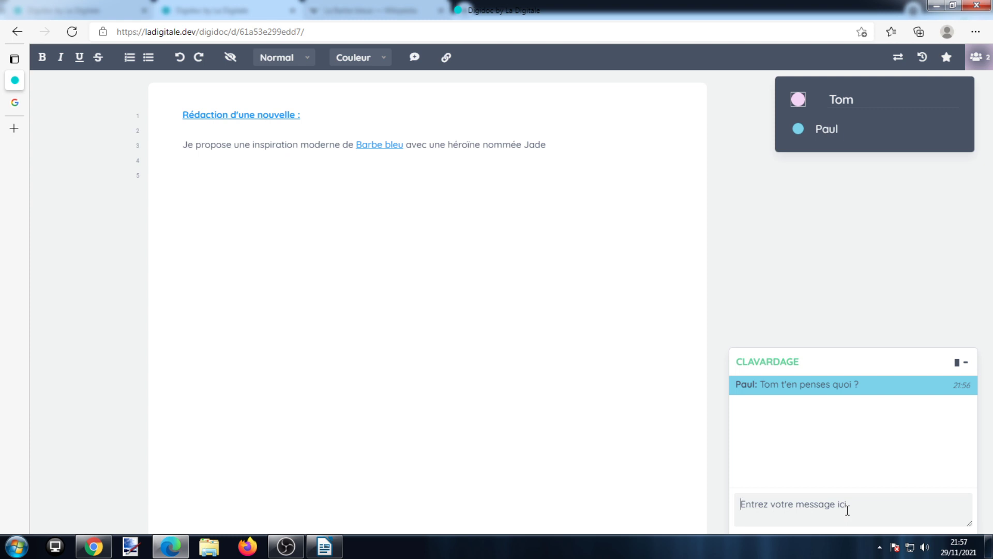
pyautogui.write('OK, jheregarde')
pyautogui.press('Return')
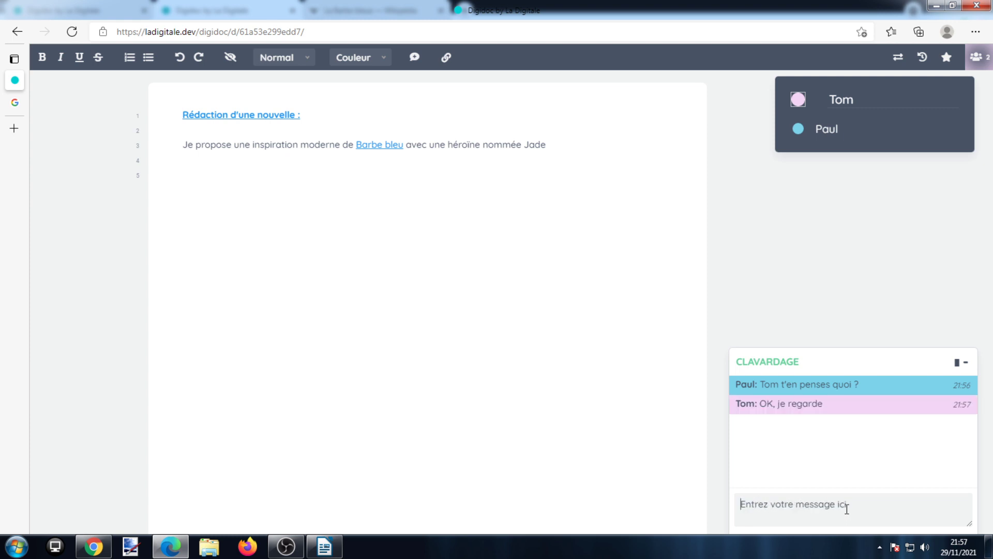
# - Add the line 'Oui, c'est une bonnée idée' on line 5 of the document
pyautogui.click(377, 173)
pyautogui.write("Oui, c'est une bonnée idée !!")
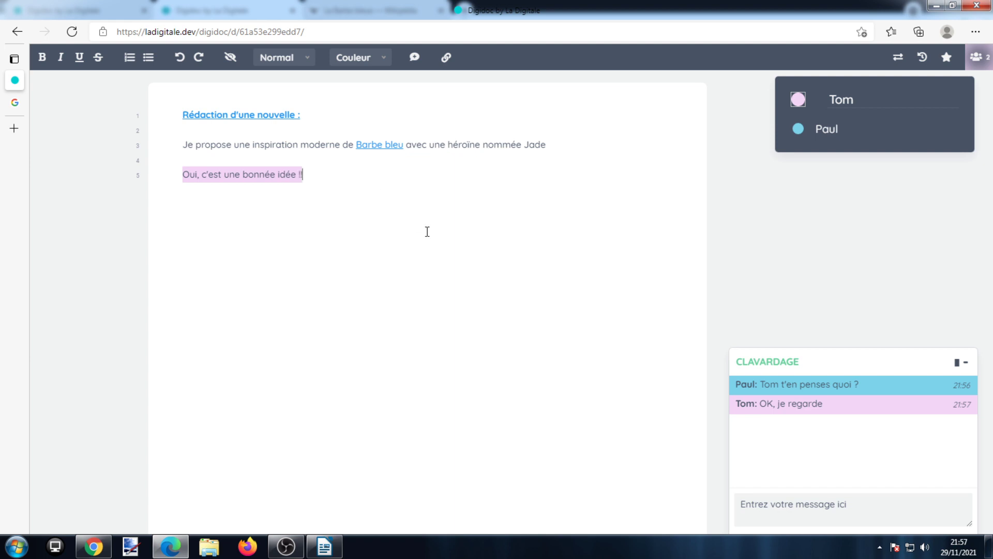
pyautogui.moveTo(549, 146); pyautogui.dragTo(528, 148)
# - Annotate 'Jade' with 'Un autre prénom ?', proposing 'Julie' as its replacement
pyautogui.click(415, 58)
pyautogui.write('Une ')
pyautogui.write('autre prénom ?')
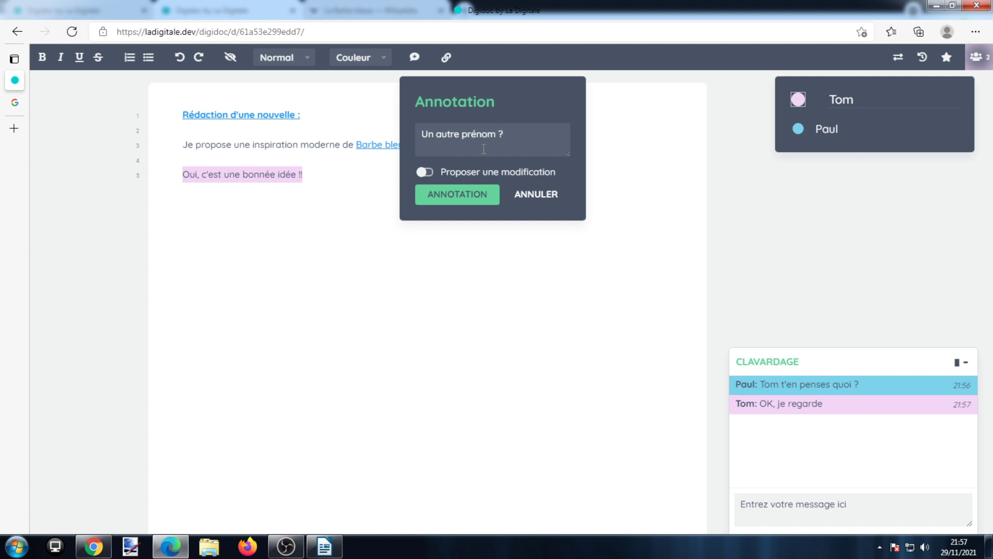
pyautogui.click(424, 172)
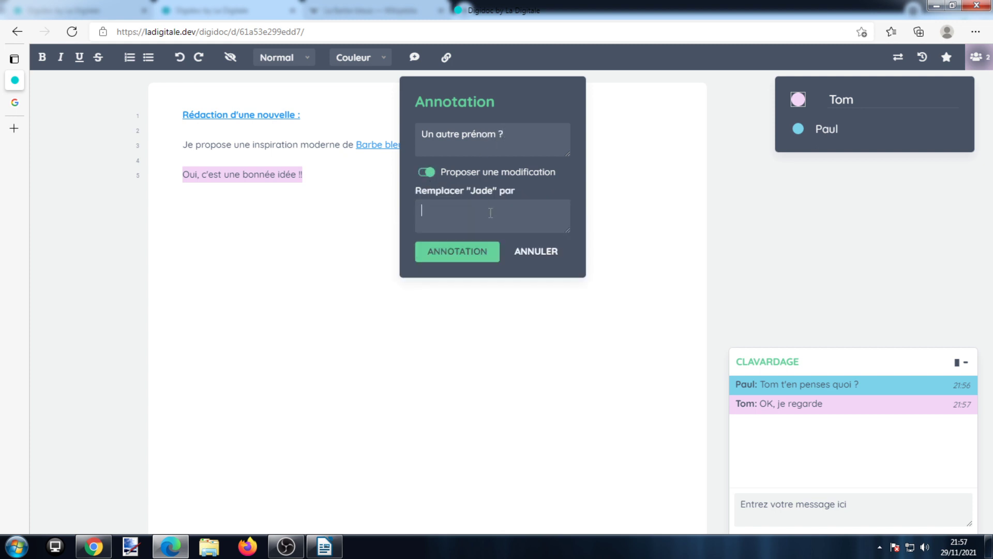
pyautogui.write('Julie')
pyautogui.click(492, 254)
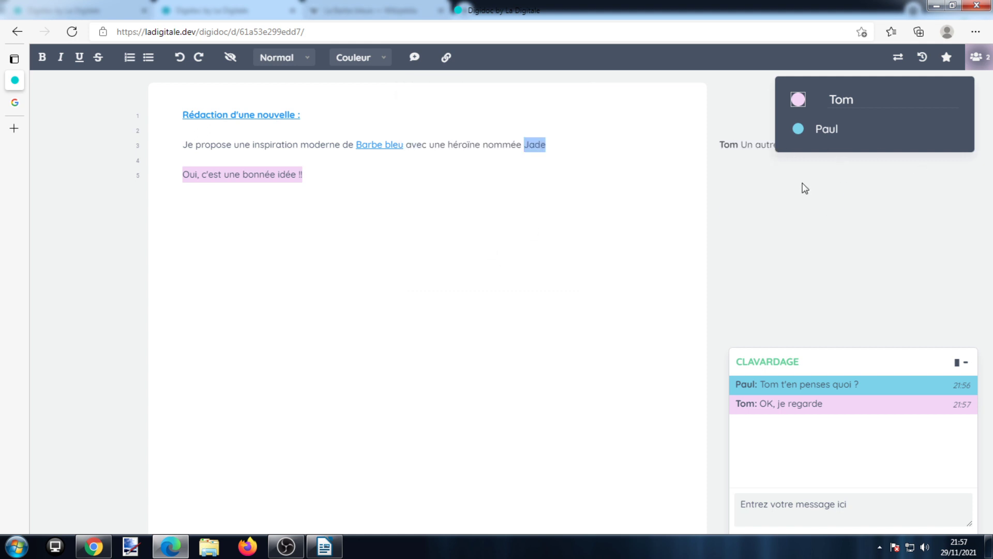
pyautogui.click(976, 60)
# - Switch to the other collaborator's Chrome window and close its collaborators list
pyautogui.moveTo(806, 145)
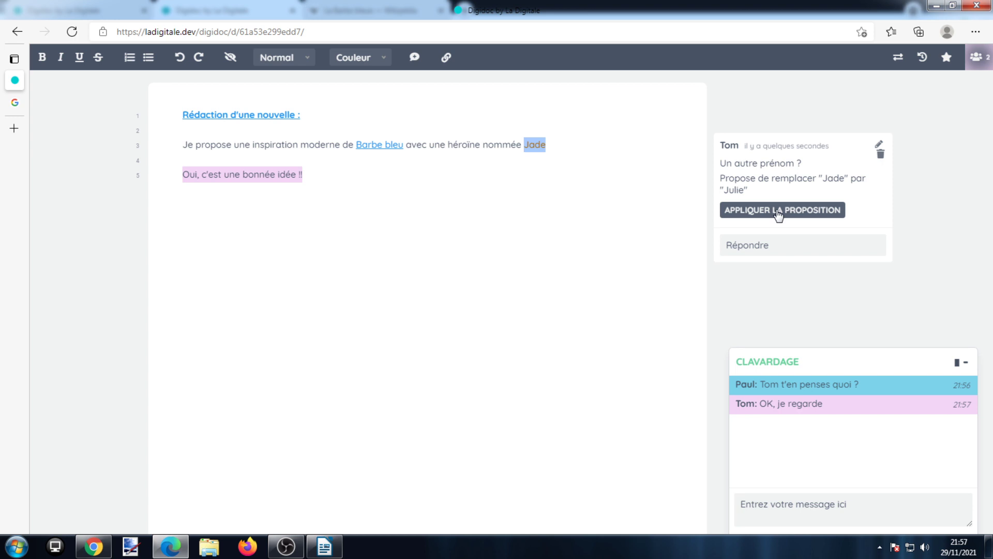
pyautogui.click(93, 546)
pyautogui.moveTo(781, 217)
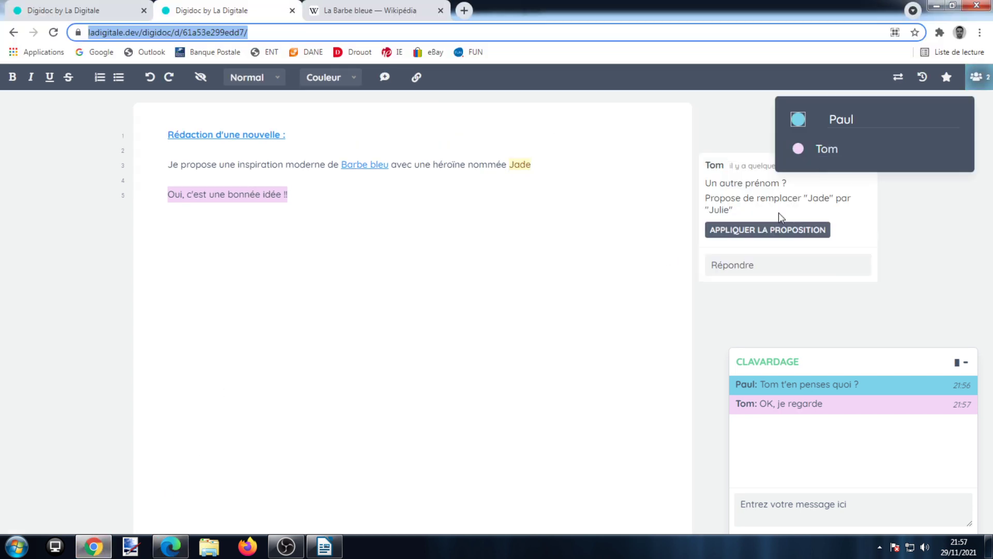
pyautogui.click(976, 78)
# - Reply "C'est OK" to the comment on Jade
pyautogui.moveTo(722, 170)
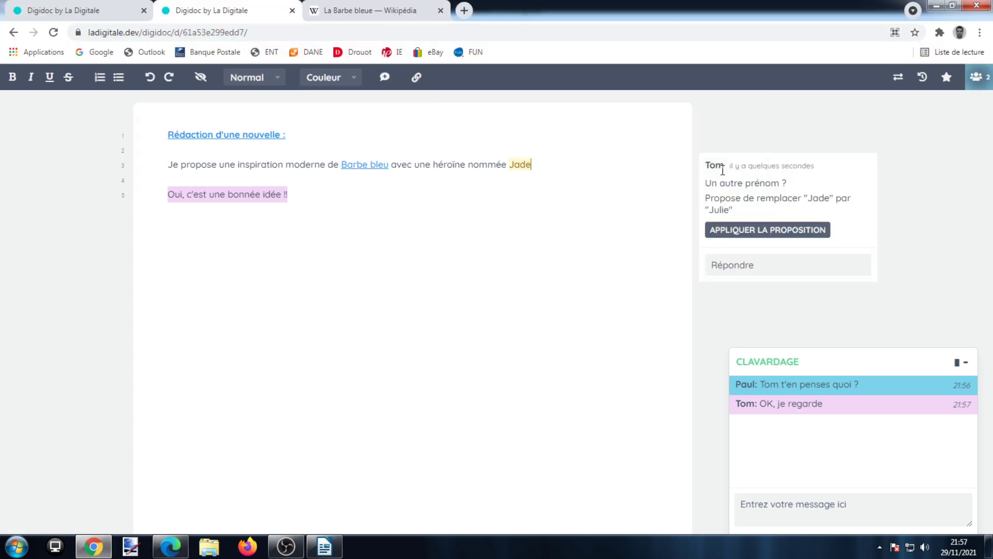
pyautogui.click(779, 269)
pyautogui.write("C'est OK")
pyautogui.press('BackSpace')
pyautogui.write('OK')
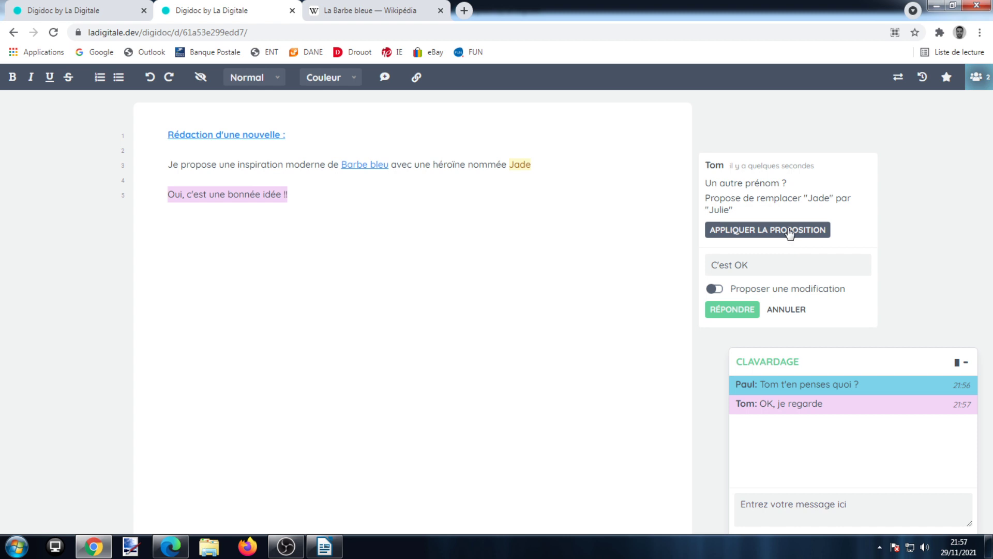
pyautogui.click(544, 171)
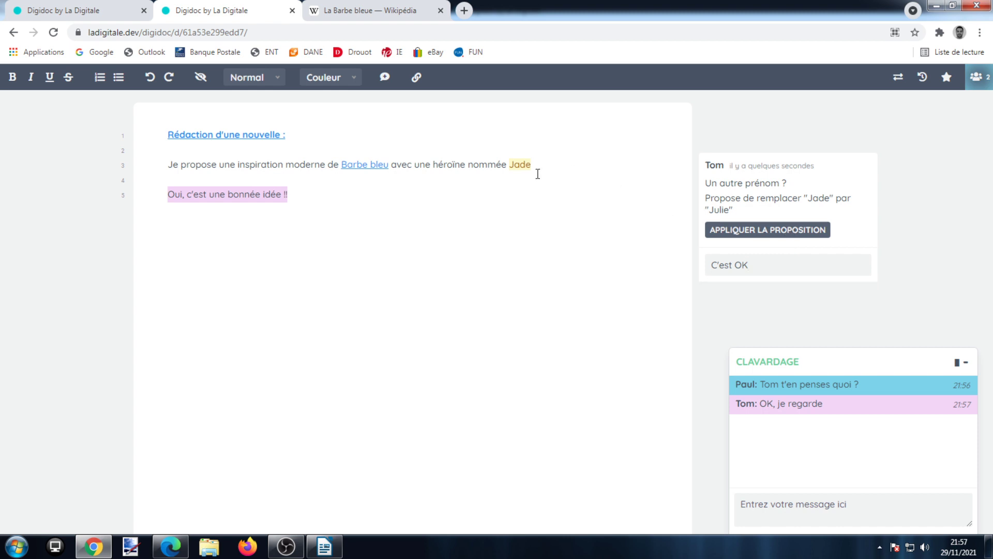
# - Accept the proposal so line 3 reads Julie instead of Jade, then collapse the comment card
pyautogui.click(777, 230)
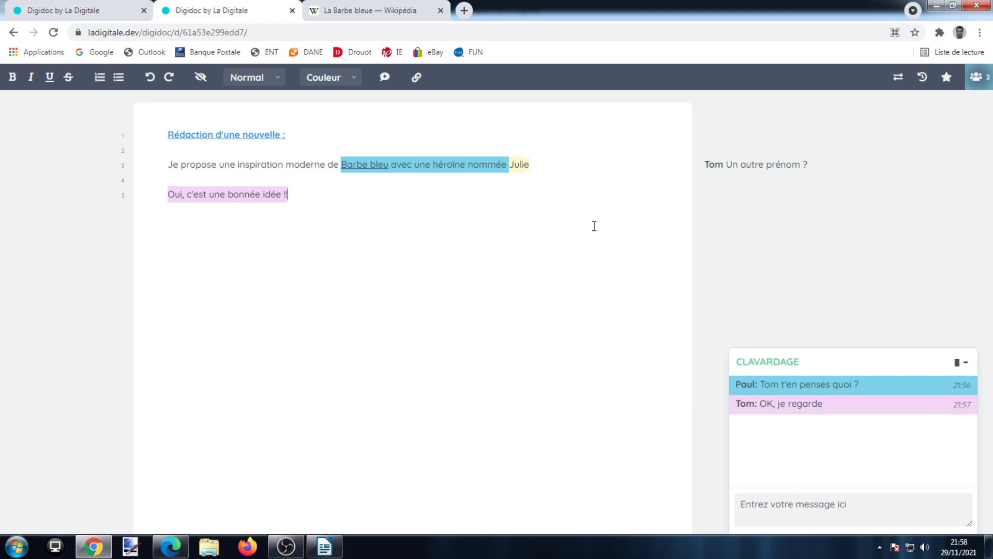
pyautogui.moveTo(789, 162)
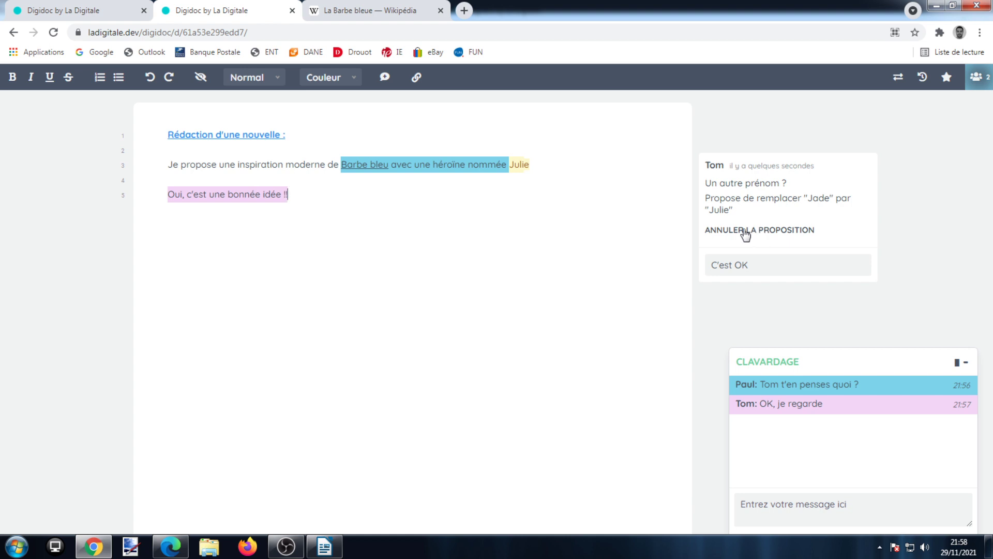
pyautogui.click(618, 217)
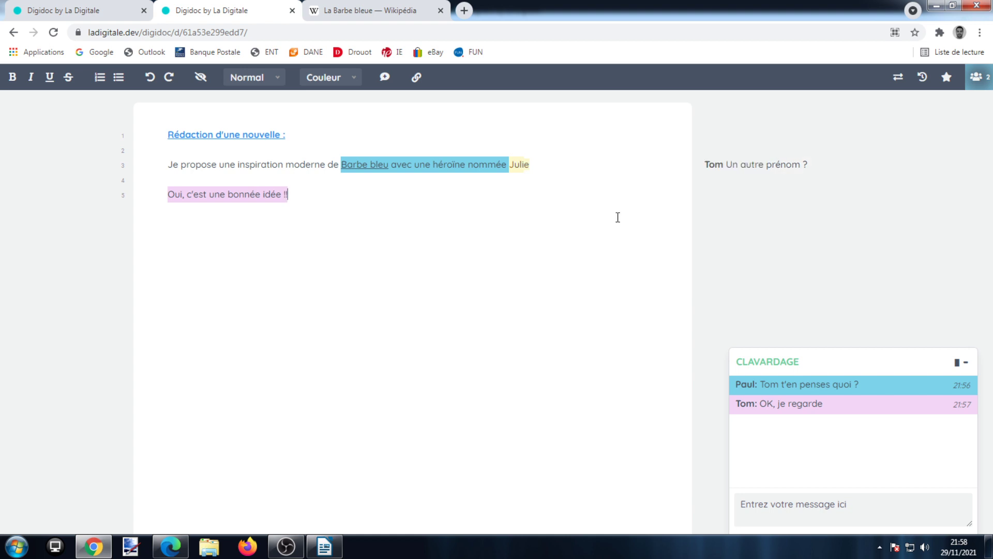
pyautogui.click(900, 85)
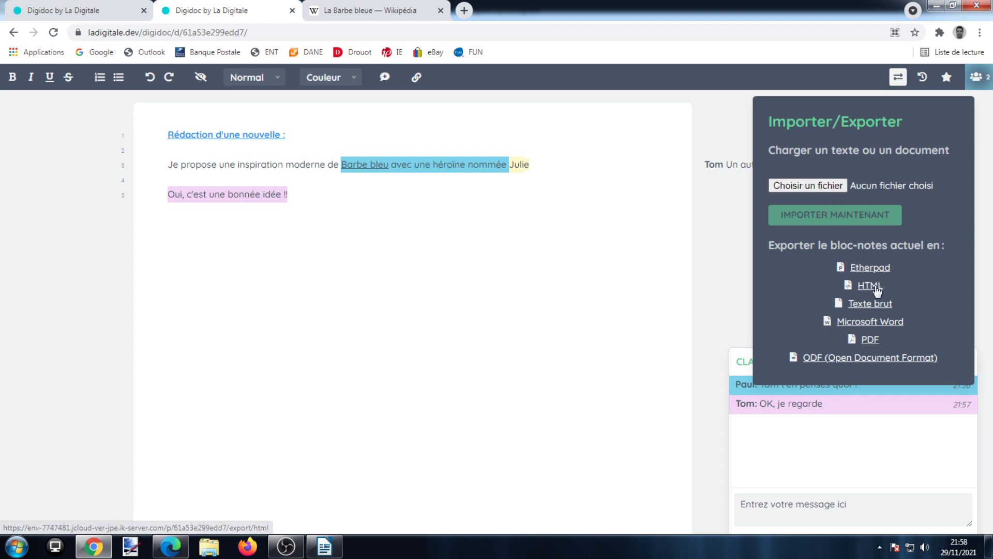
pyautogui.click(872, 339)
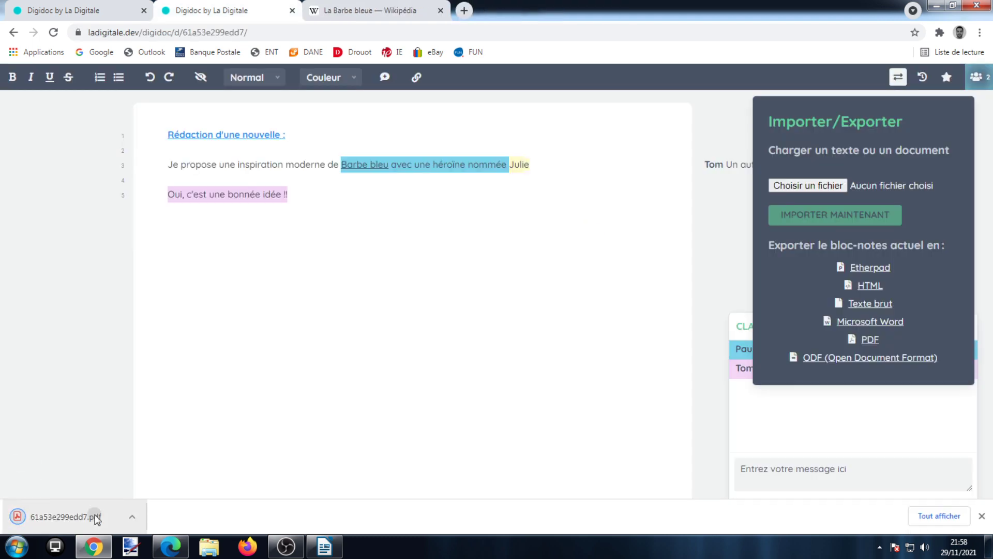
pyautogui.click(90, 515)
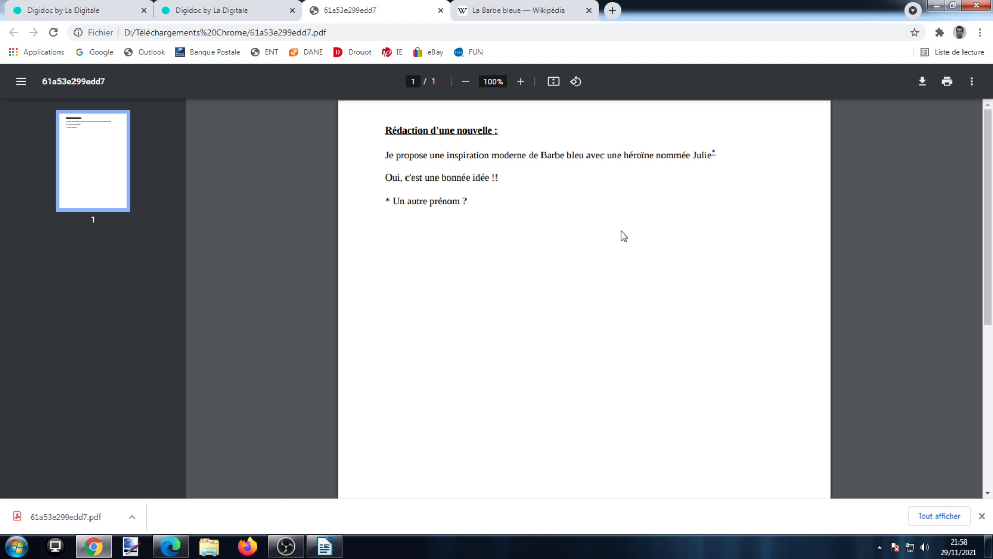
pyautogui.hotkey('ctrl', 'shift', 'Tab')
pyautogui.click(749, 208)
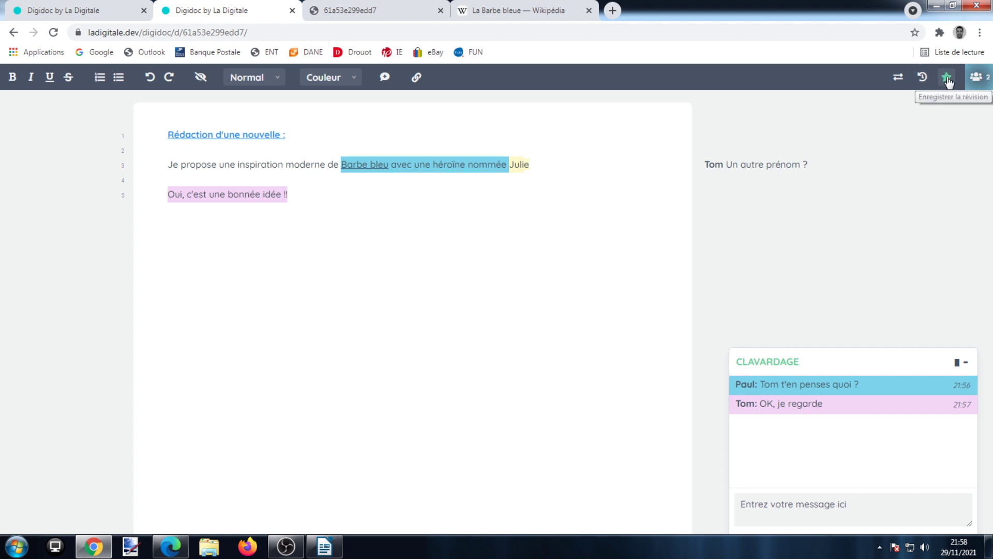
# - Star the current version as a saved revision, browse earlier versions in the history, then resume editing
pyautogui.click(947, 79)
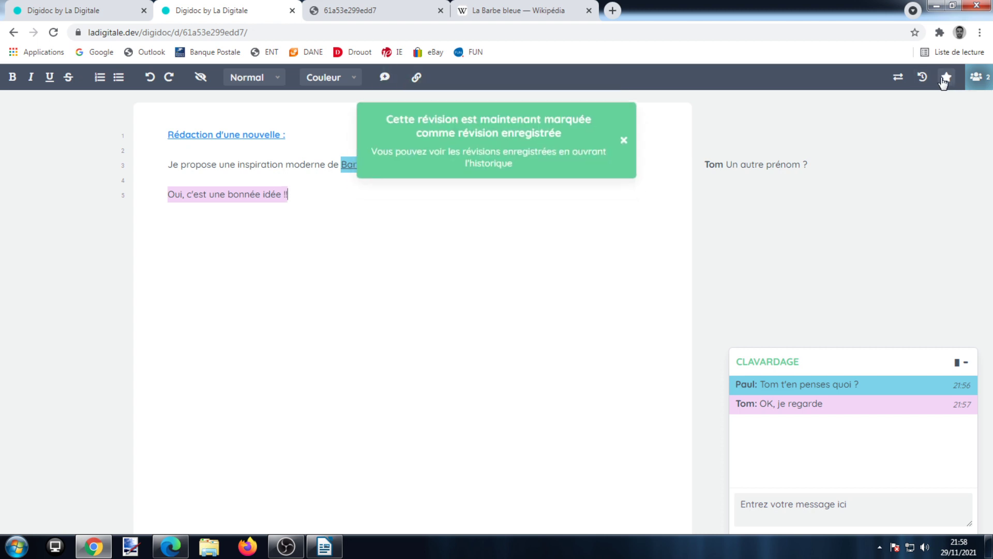
pyautogui.click(924, 78)
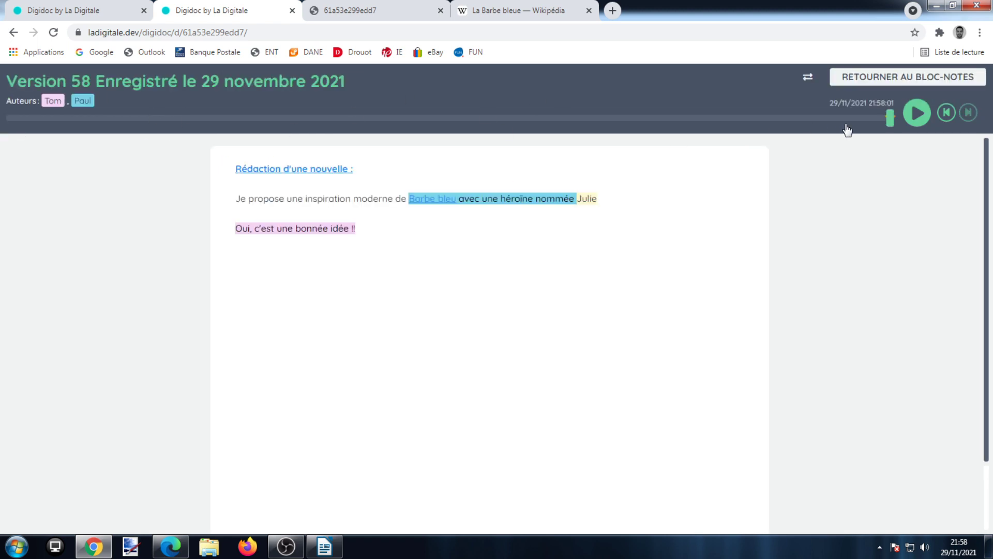
pyautogui.moveTo(890, 121); pyautogui.dragTo(829, 122)
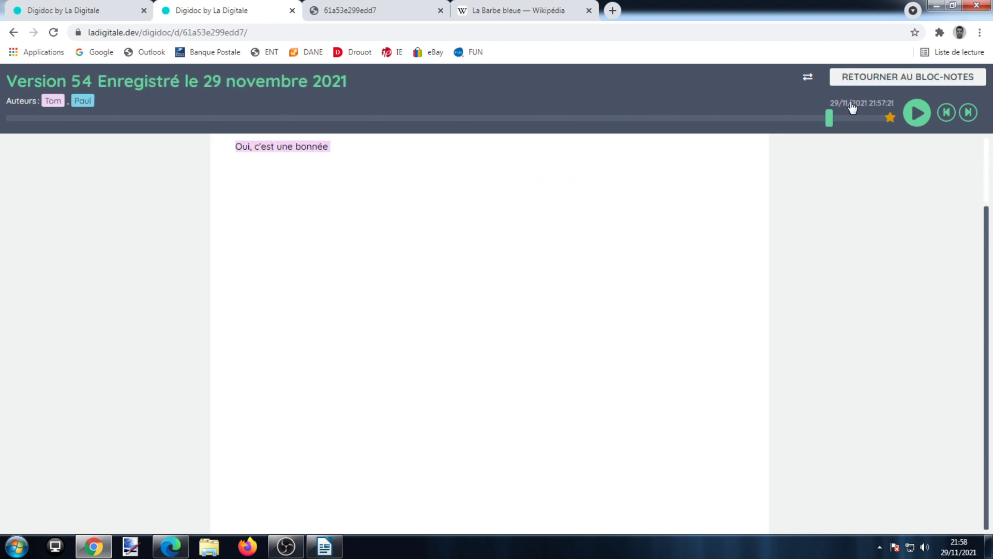
pyautogui.click(859, 77)
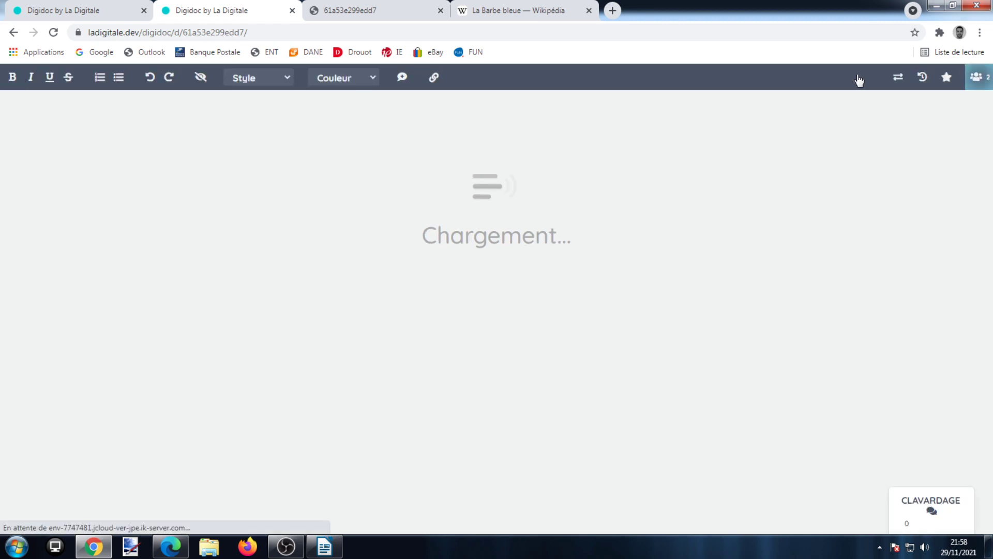